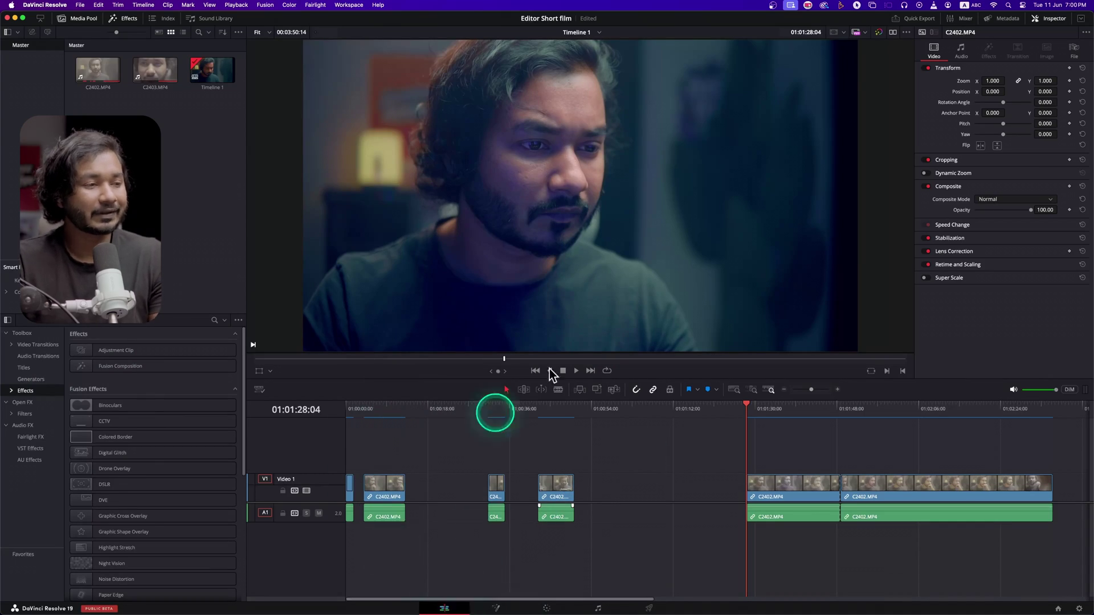
# - Bring up clip 04 on the Color page and marquee-select all nodes of its grade
pyautogui.click(540, 409)
pyautogui.click(546, 609)
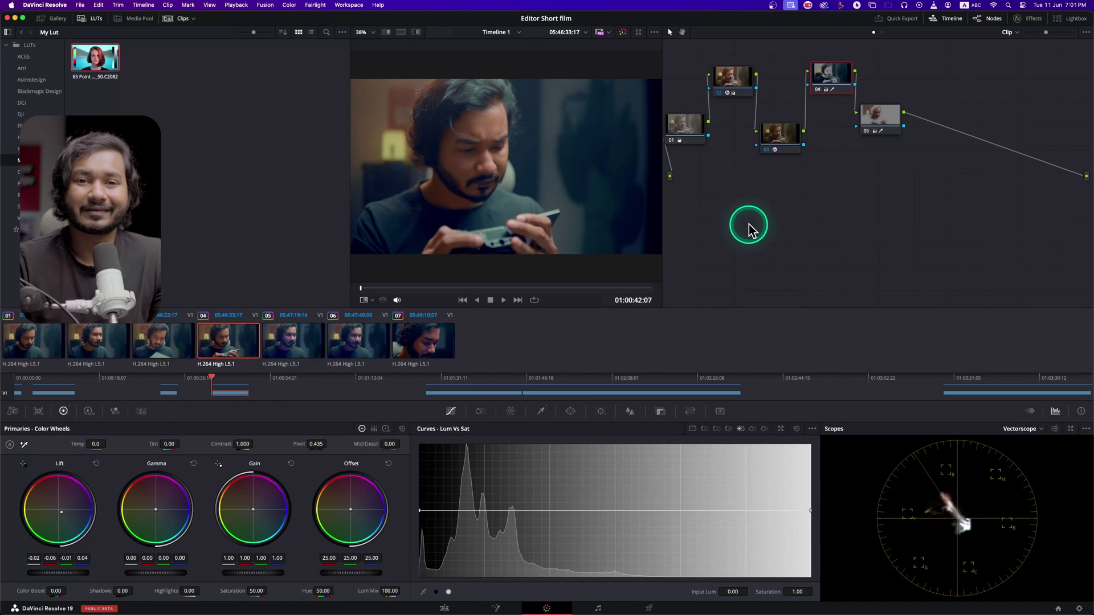
pyautogui.moveTo(892, 203); pyautogui.dragTo(682, 58)
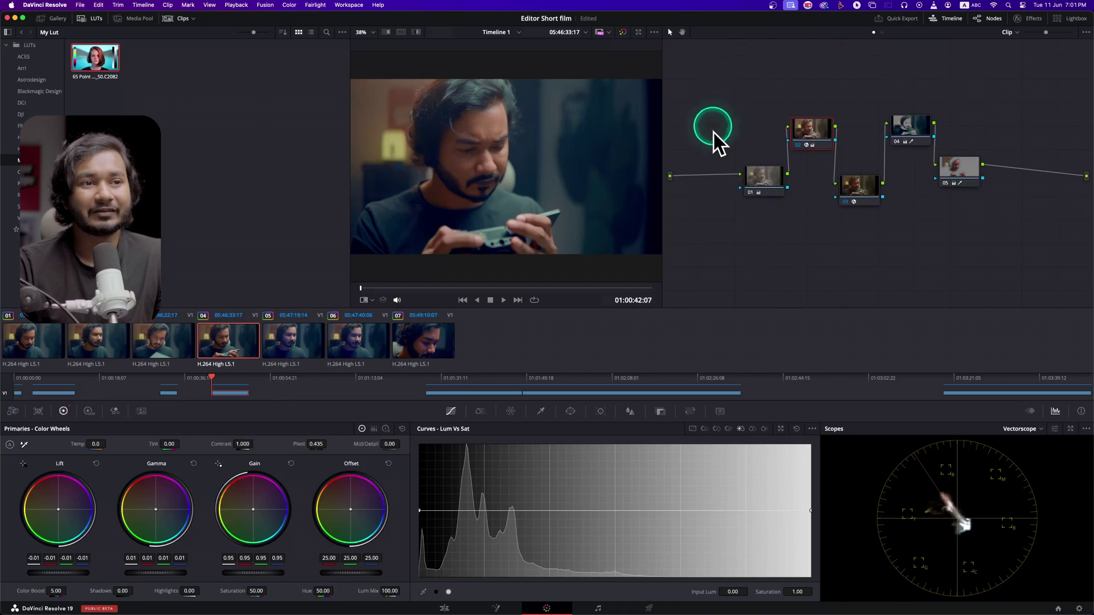
pyautogui.moveTo(713, 118); pyautogui.dragTo(1034, 244)
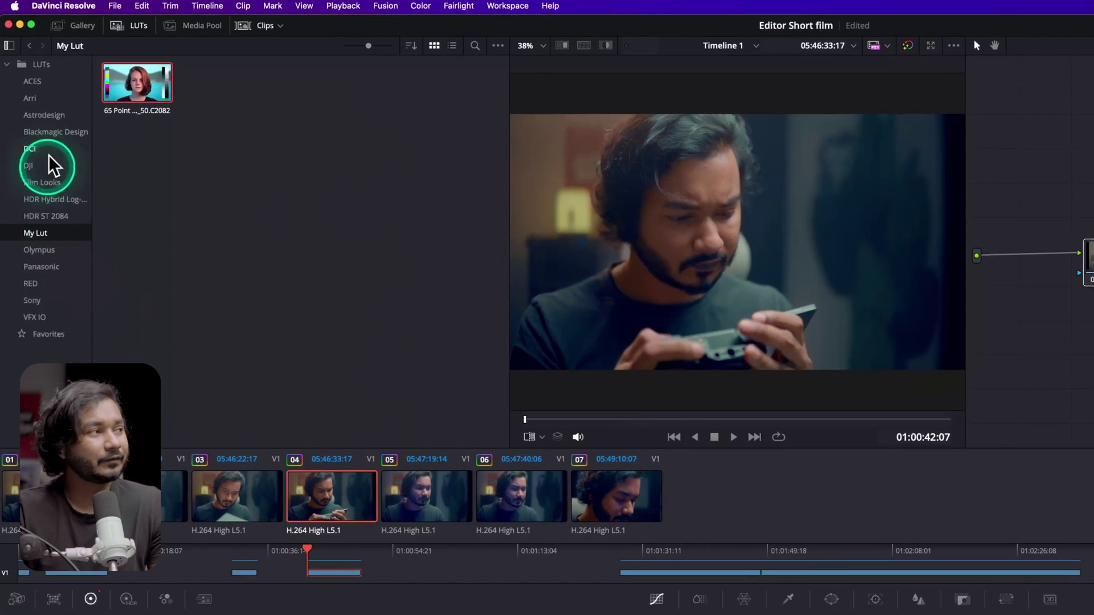
# - Open the Gallery and browse the PowerGrade and Timeline albums
pyautogui.click(76, 29)
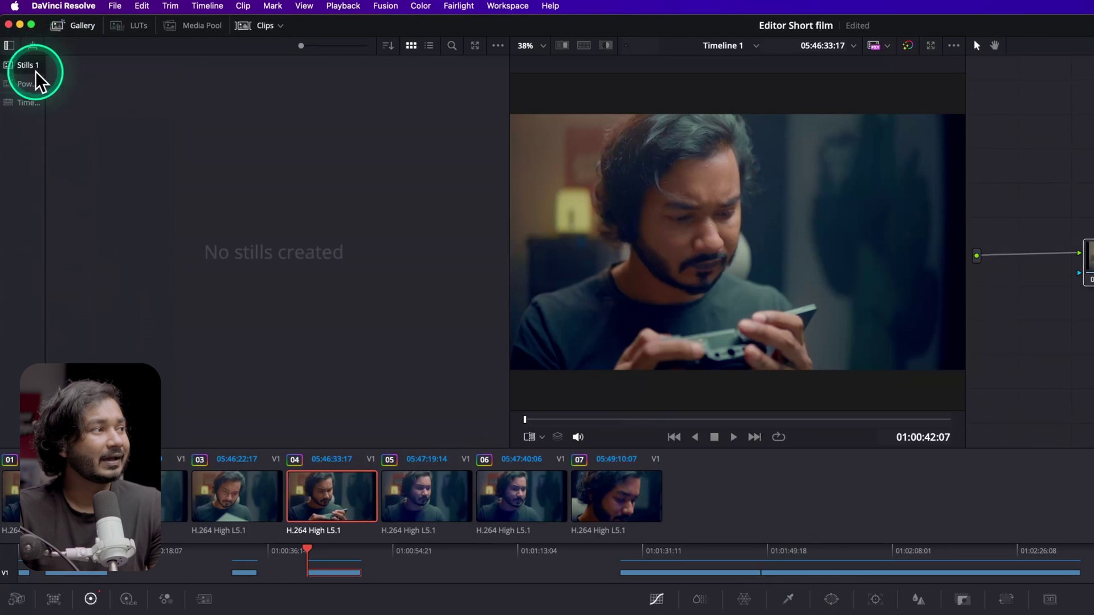
pyautogui.click(27, 85)
pyautogui.click(25, 103)
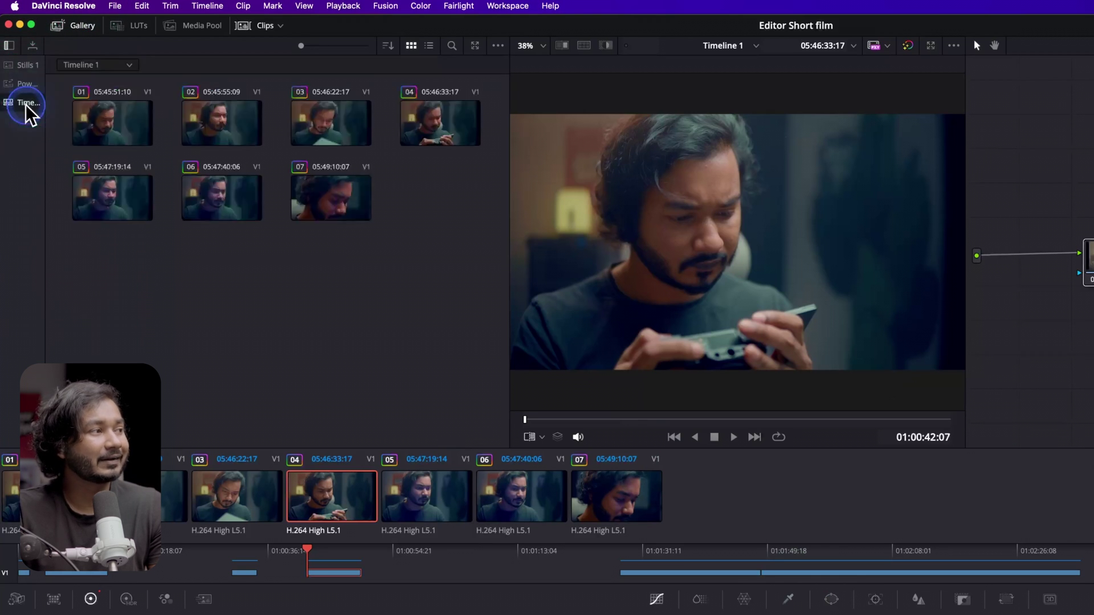
pyautogui.click(25, 85)
pyautogui.click(121, 166)
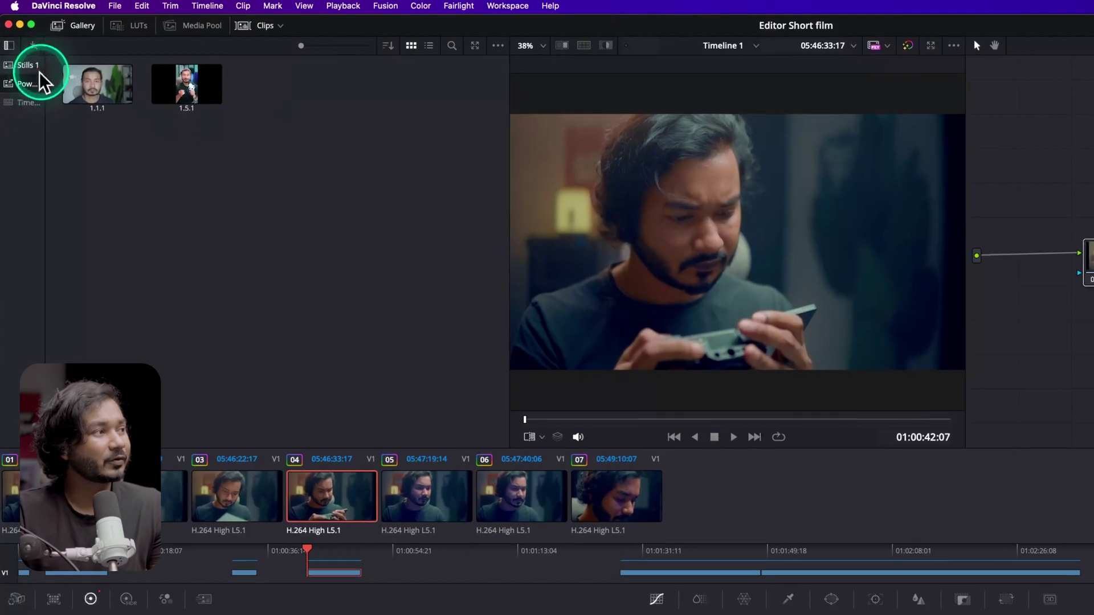
# - Preview still 1.5.1's grade on the clip, then settle on the empty Stills 1 album
pyautogui.click(43, 83)
pyautogui.click(195, 94)
pyautogui.click(114, 105)
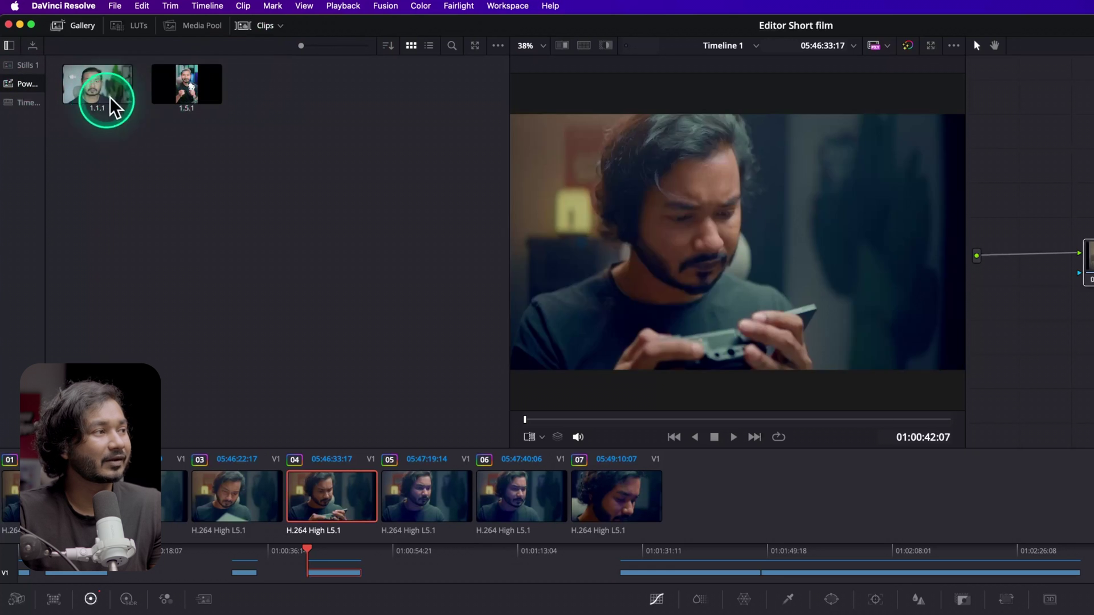
pyautogui.click(191, 96)
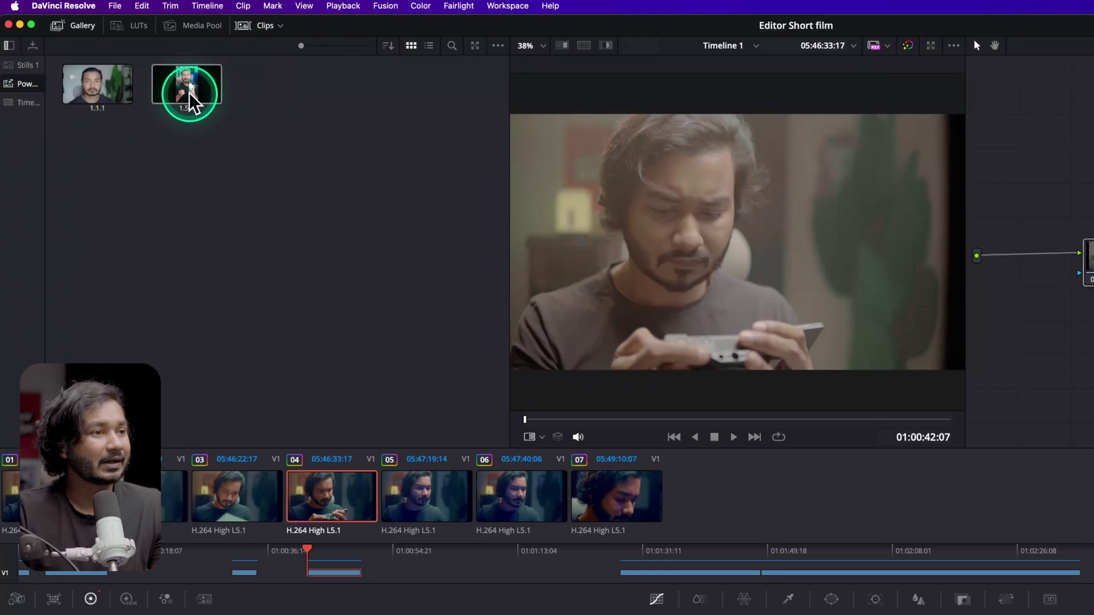
pyautogui.click(24, 54)
pyautogui.click(26, 65)
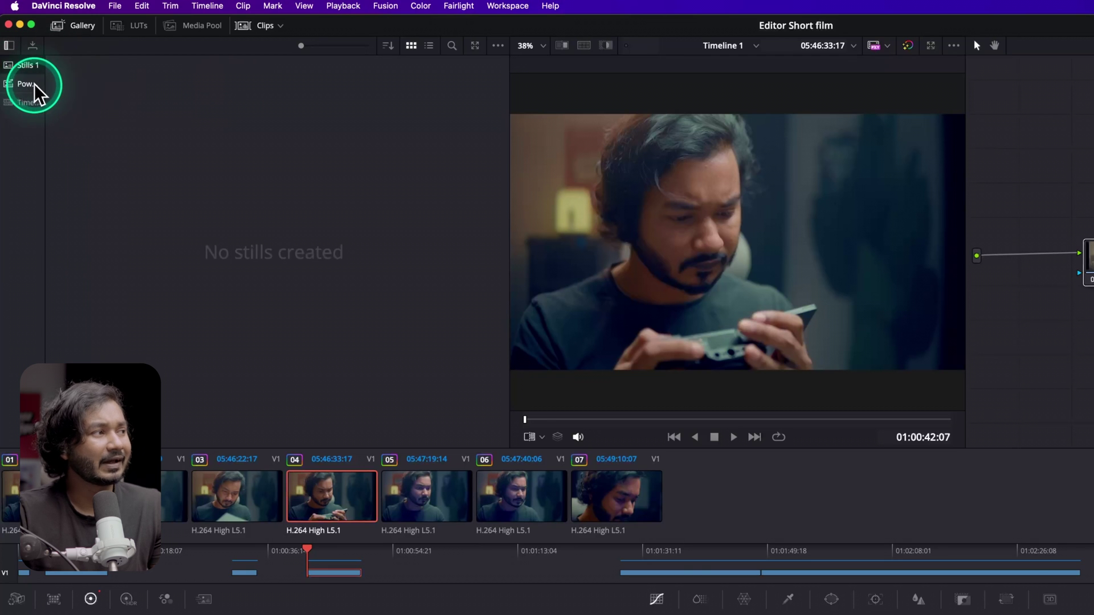
pyautogui.click(25, 83)
pyautogui.click(28, 65)
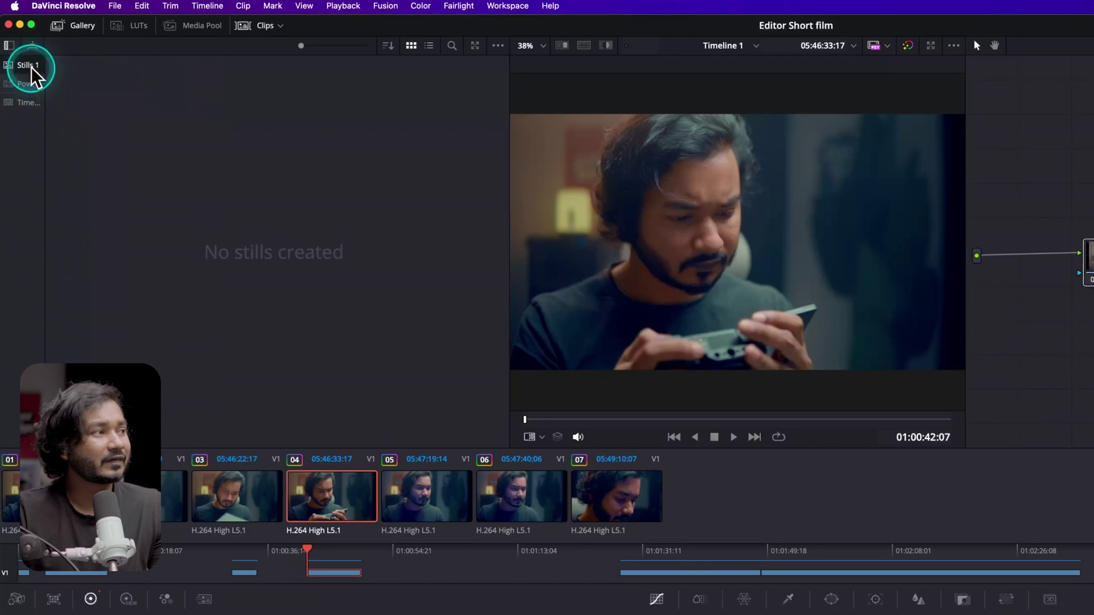
# - Grab a still of clip 04's grade and move still 1.4.1 into the PowerGrade album
pyautogui.rightClick(734, 175)
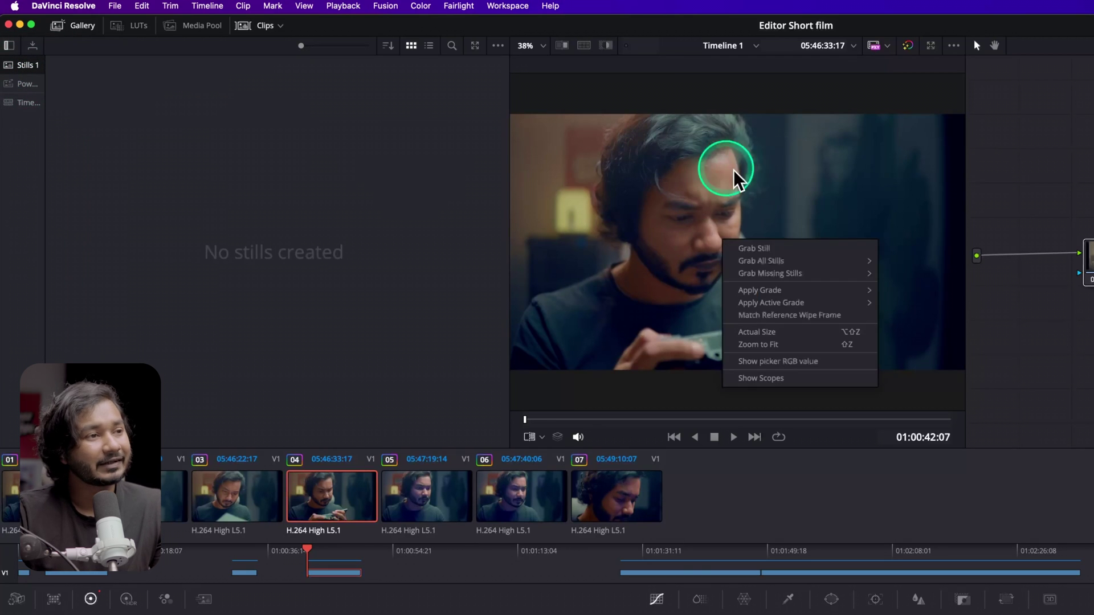
pyautogui.click(771, 249)
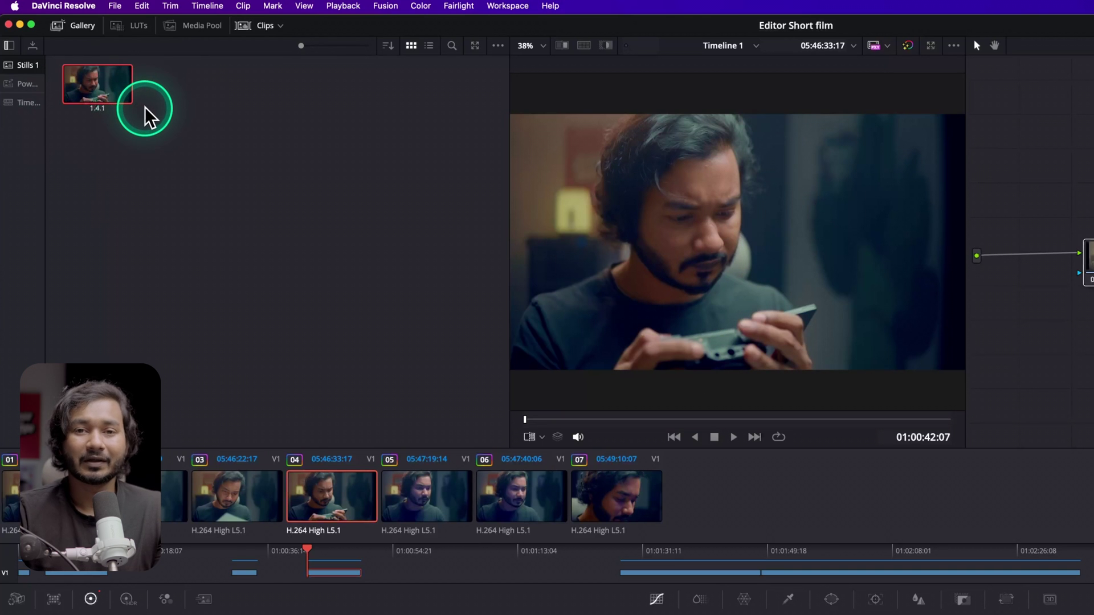
pyautogui.moveTo(120, 101); pyautogui.dragTo(38, 112)
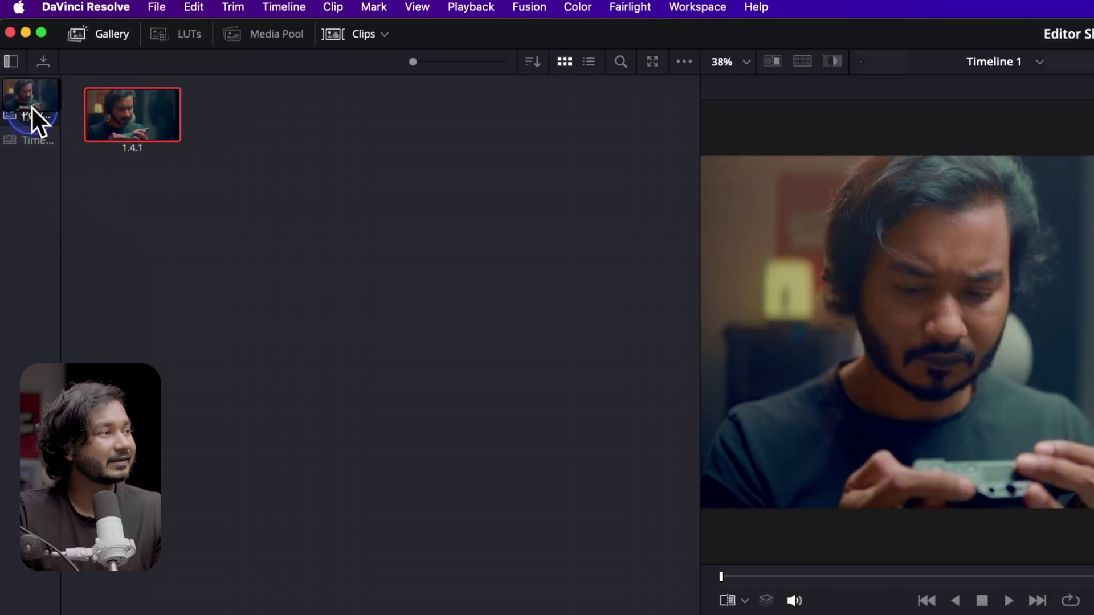
pyautogui.click(37, 112)
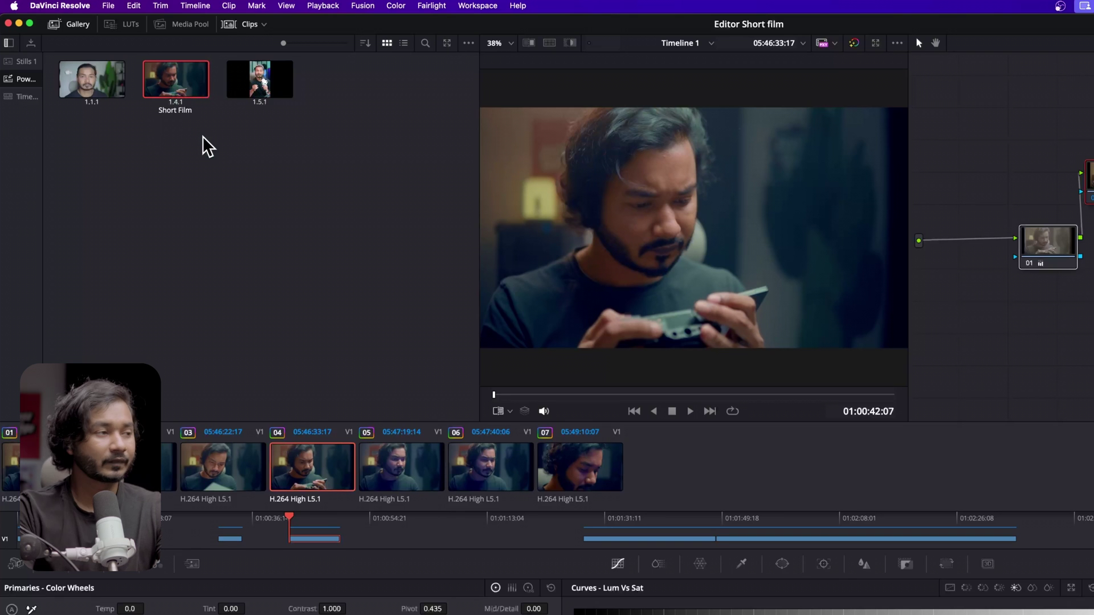
# - Label the still 'Short Film', reset clip 05's grades and nodes, and apply the PowerGrade
pyautogui.click(203, 130)
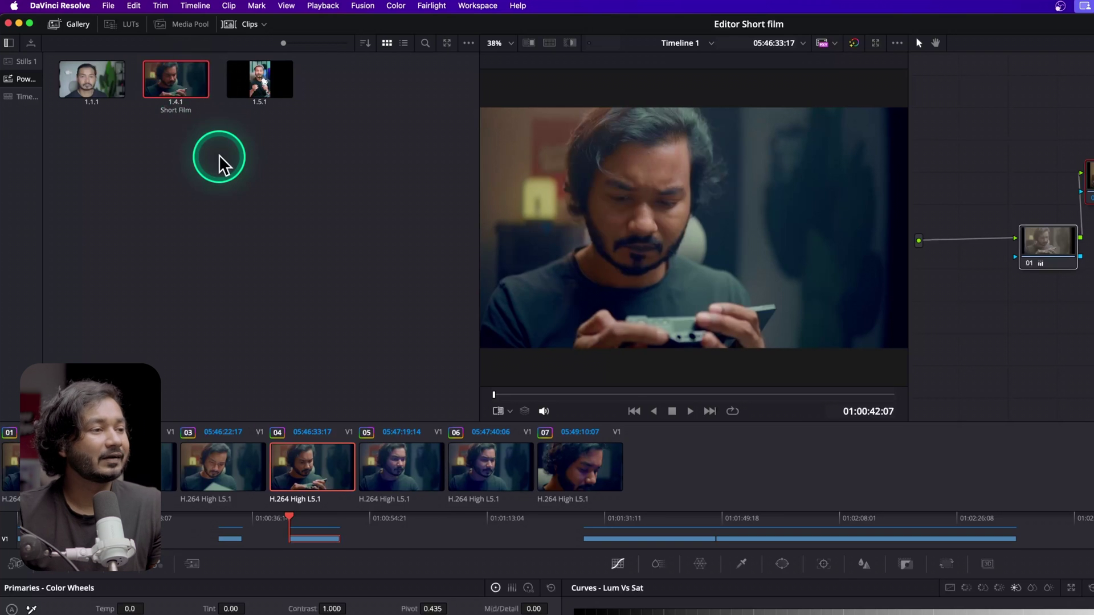
pyautogui.click(409, 474)
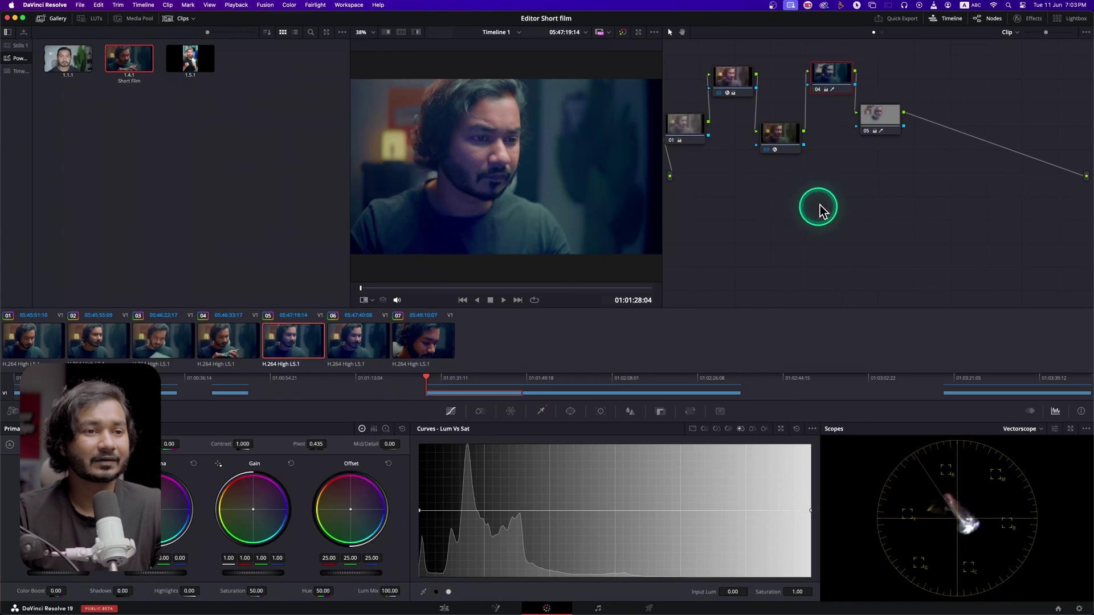
pyautogui.rightClick(820, 210)
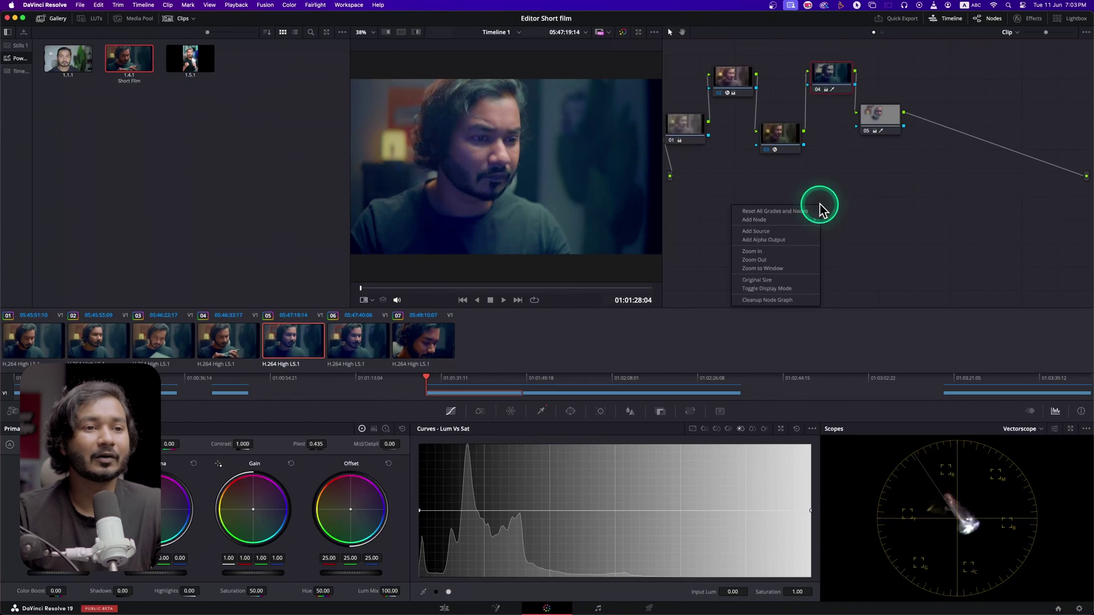
pyautogui.click(771, 213)
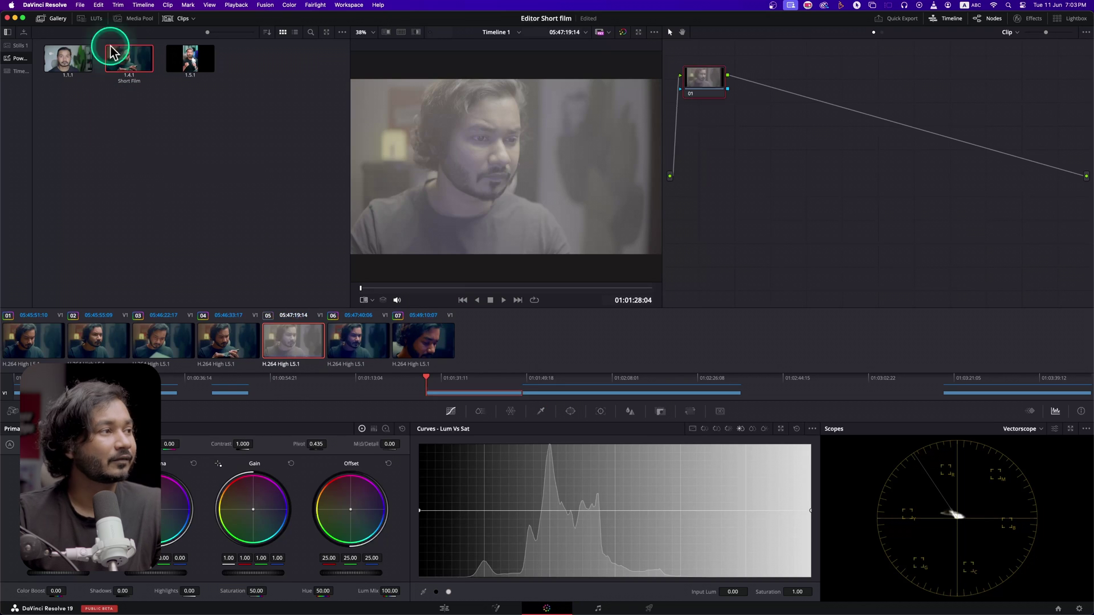
pyautogui.doubleClick(137, 67)
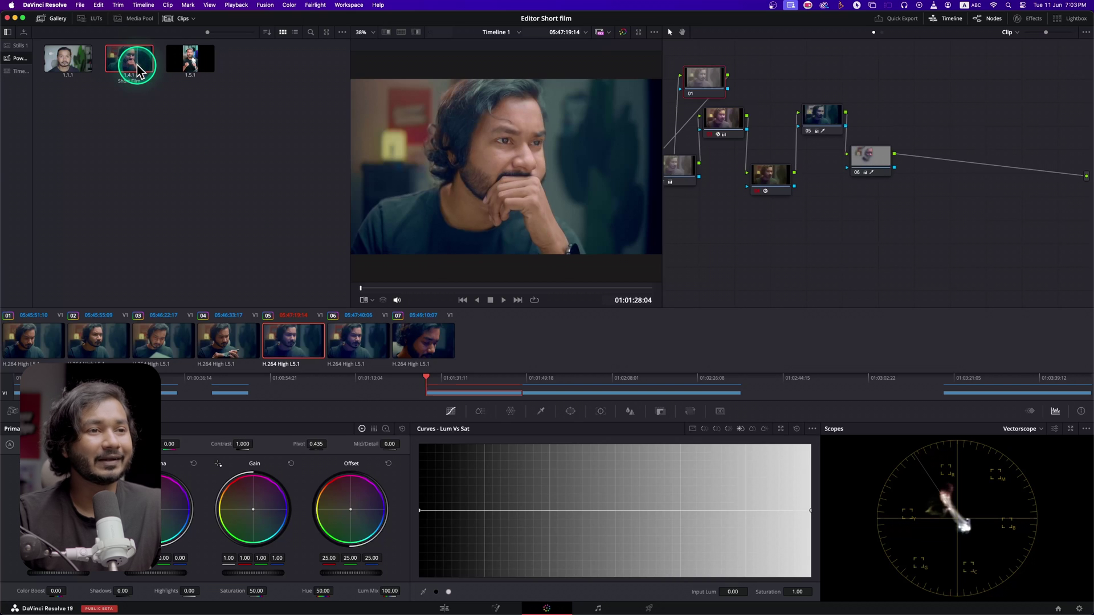
# - Shift clip 05's node tree right and down, move node 01 left, and select node 02
pyautogui.moveTo(910, 253); pyautogui.dragTo(870, 243)
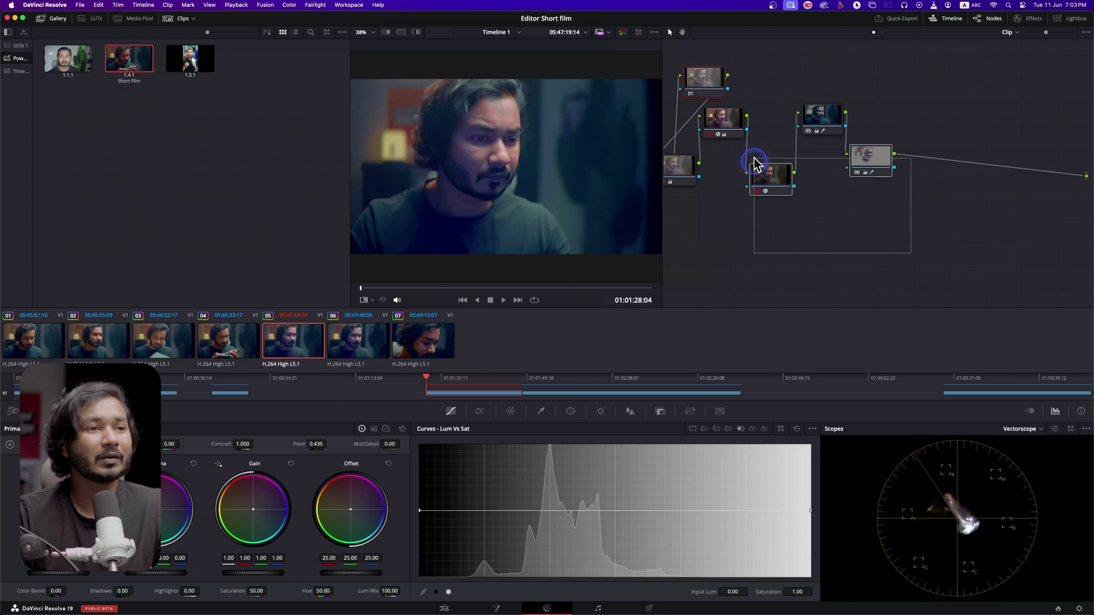
pyautogui.moveTo(755, 164); pyautogui.dragTo(888, 108)
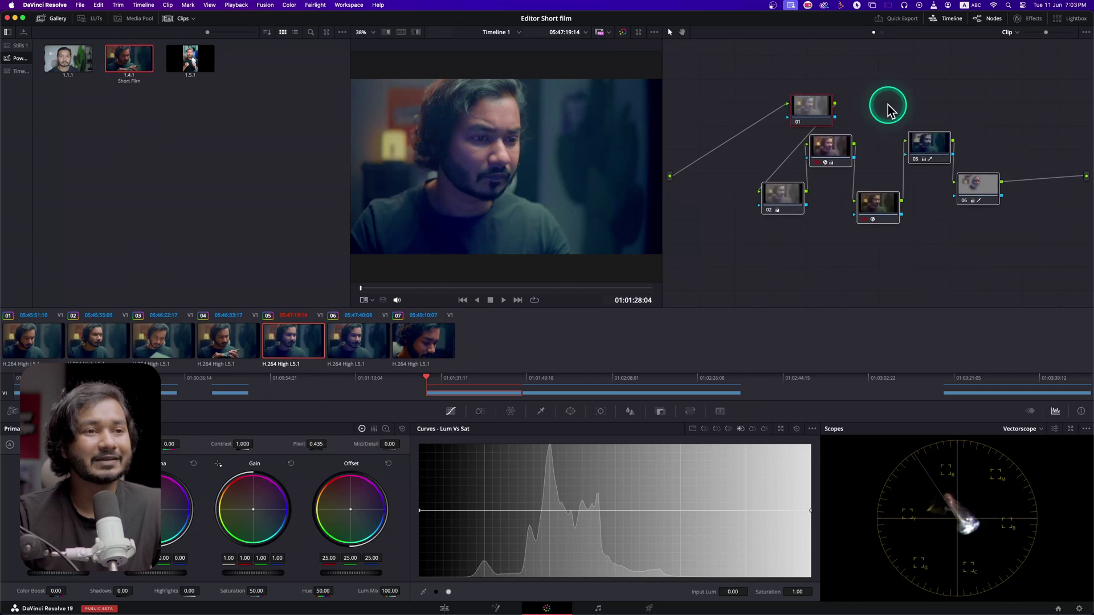
pyautogui.moveTo(821, 113); pyautogui.dragTo(744, 128)
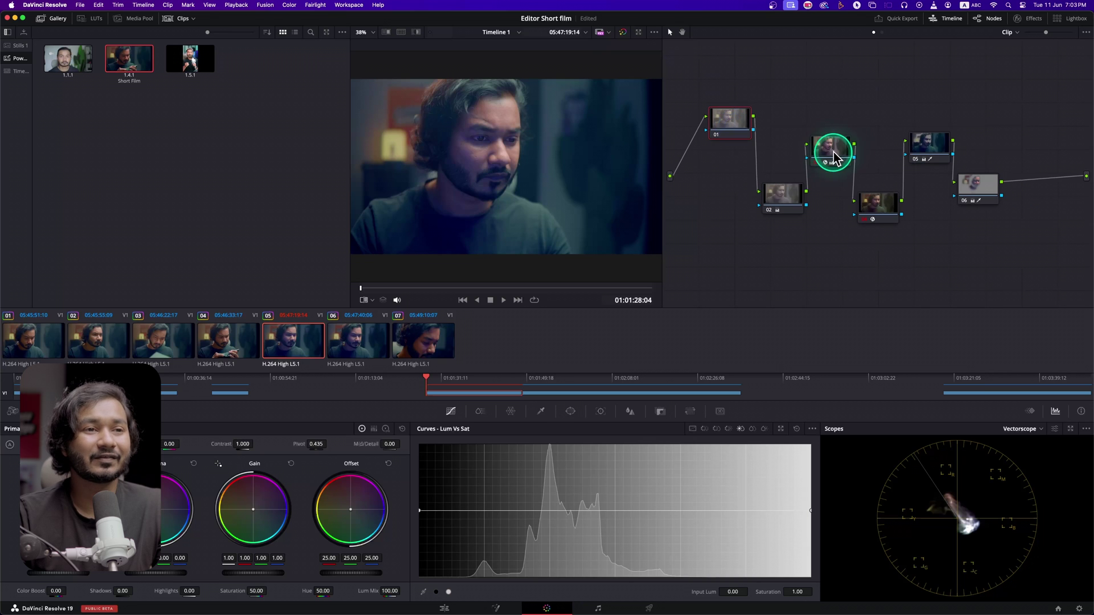
pyautogui.click(792, 202)
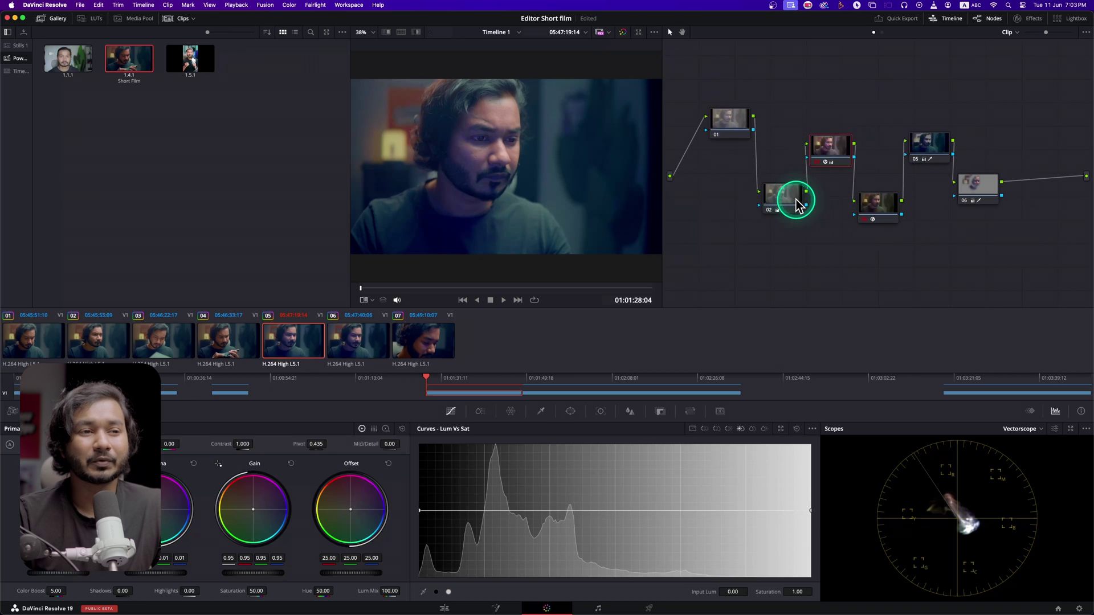